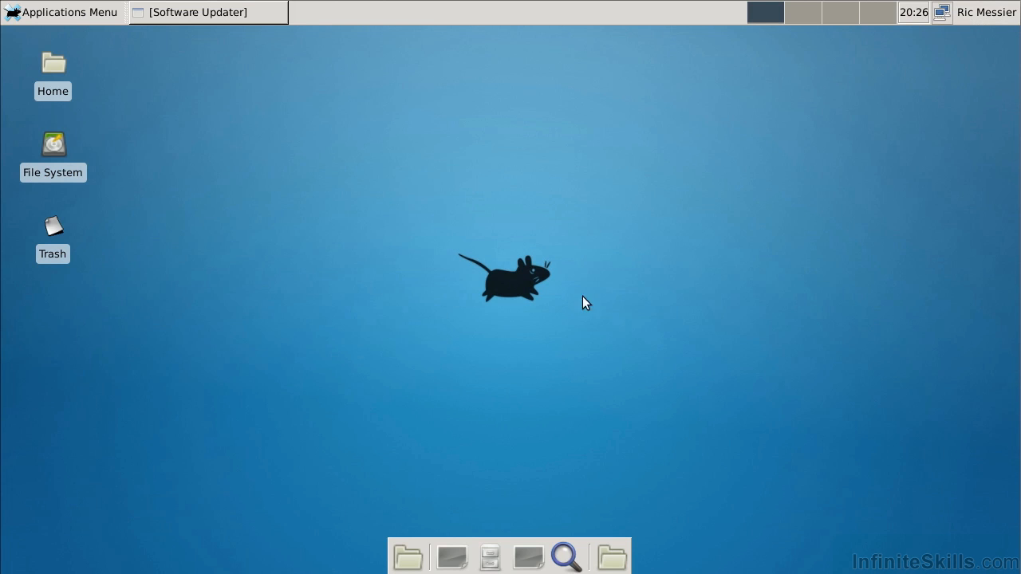
Log out of the XFCE session via the user menu and confirm in the Log Out dialog
left_click(986, 12)
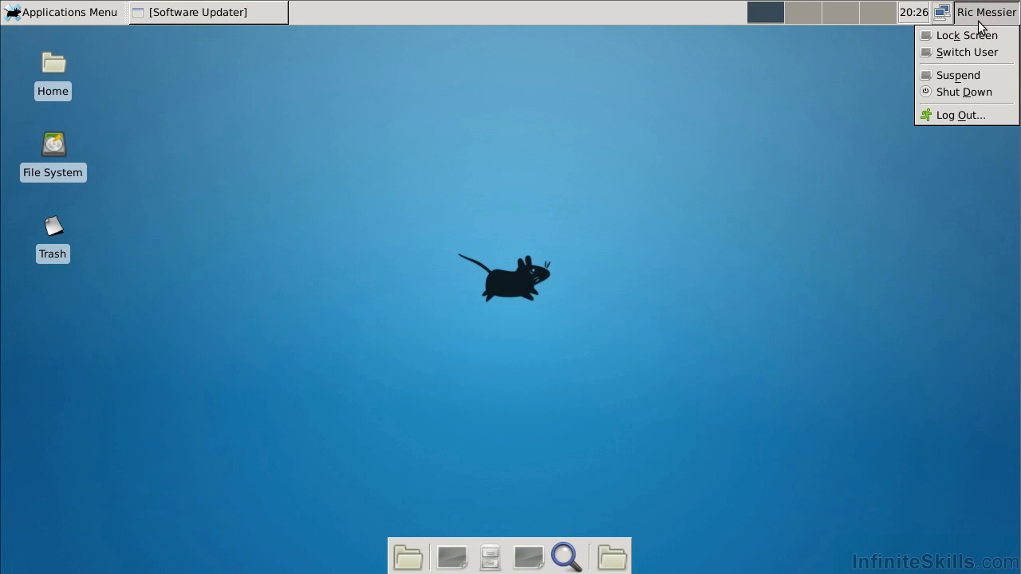
left_click(961, 115)
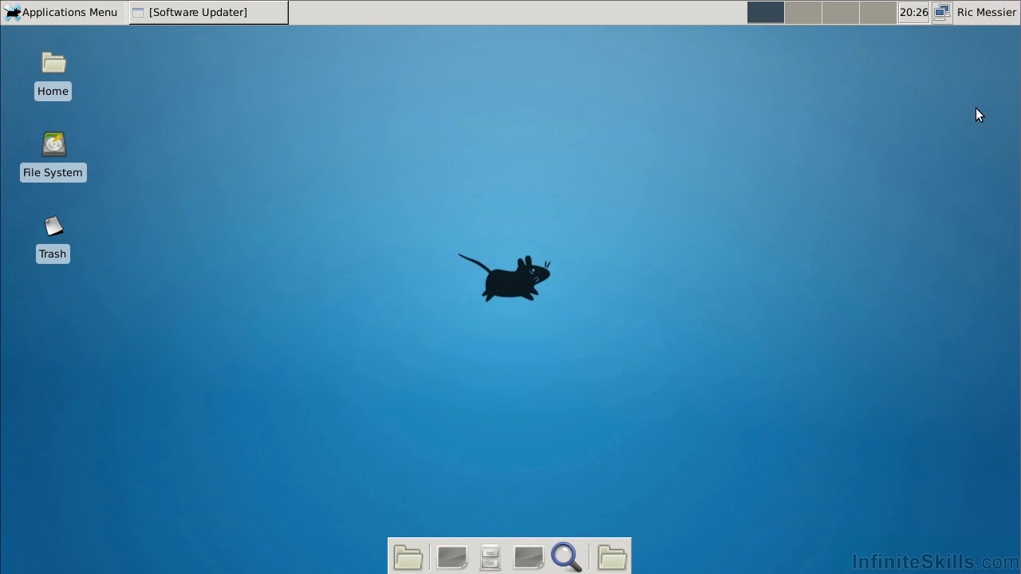
left_click(431, 235)
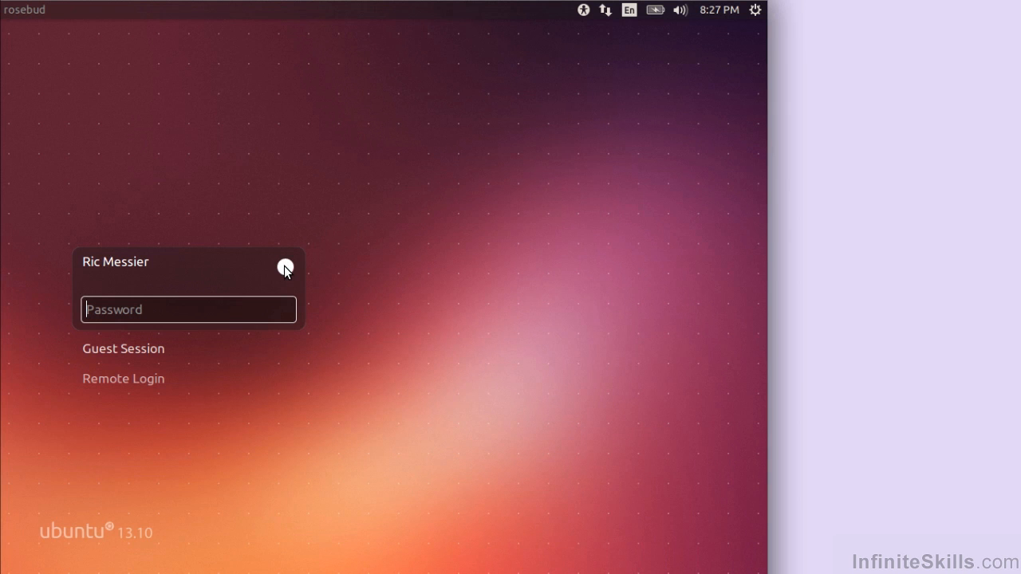
Select Guest Session as the login option and review the greeter's accessibility menu
left_click(129, 379)
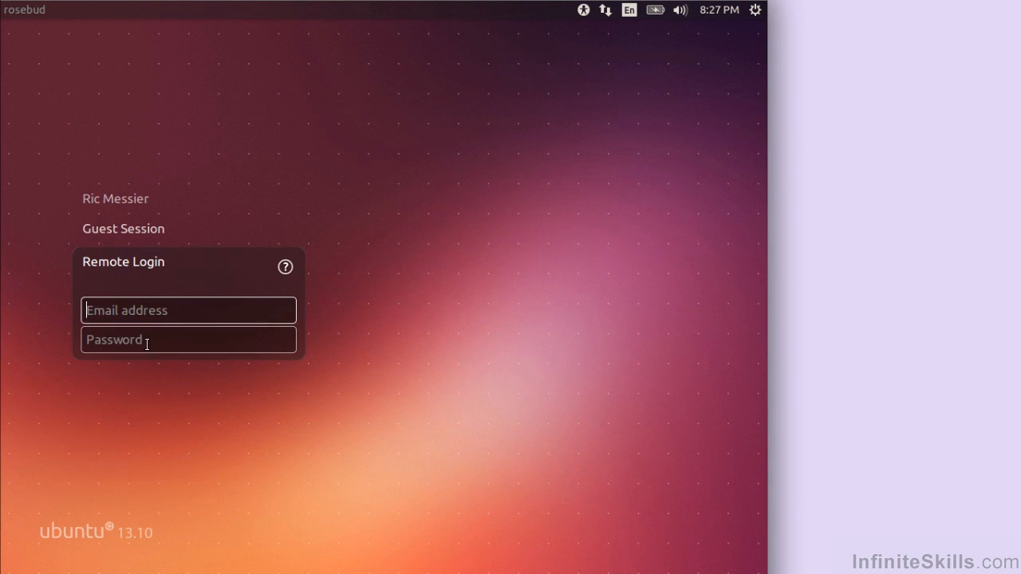
left_click(135, 230)
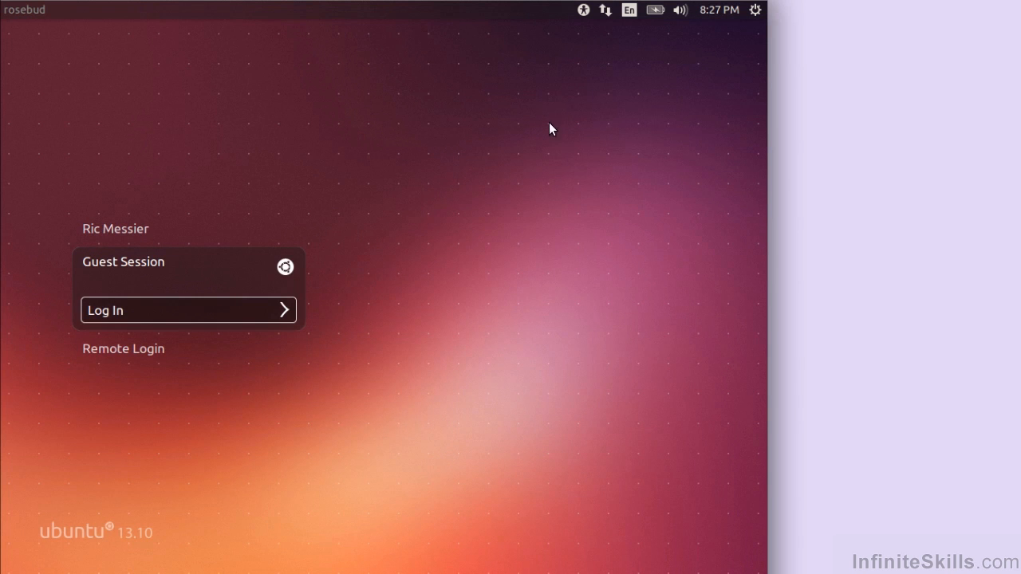
left_click(584, 10)
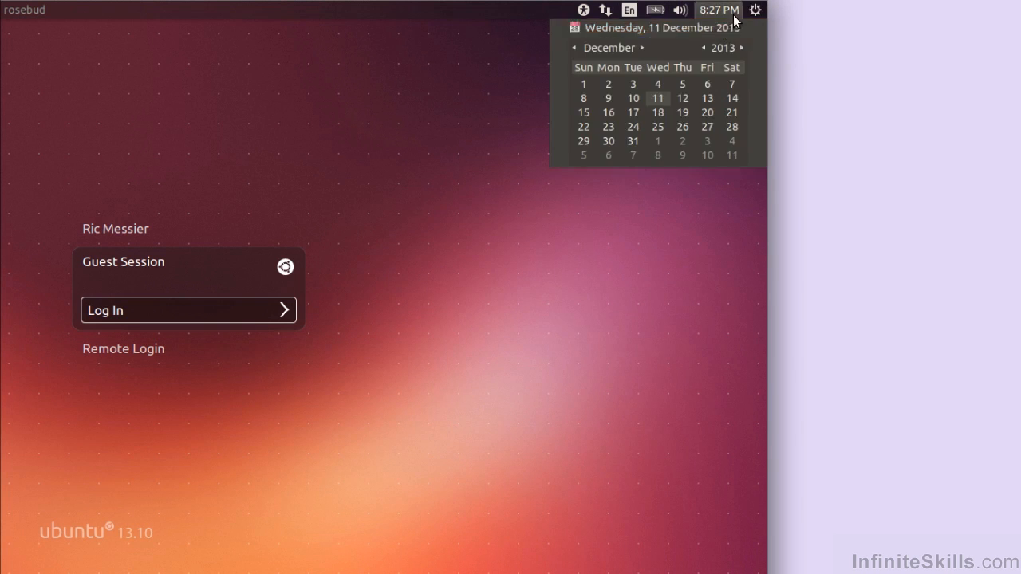
Dismiss the power menu and reselect the regular user account's password prompt
left_click(503, 197)
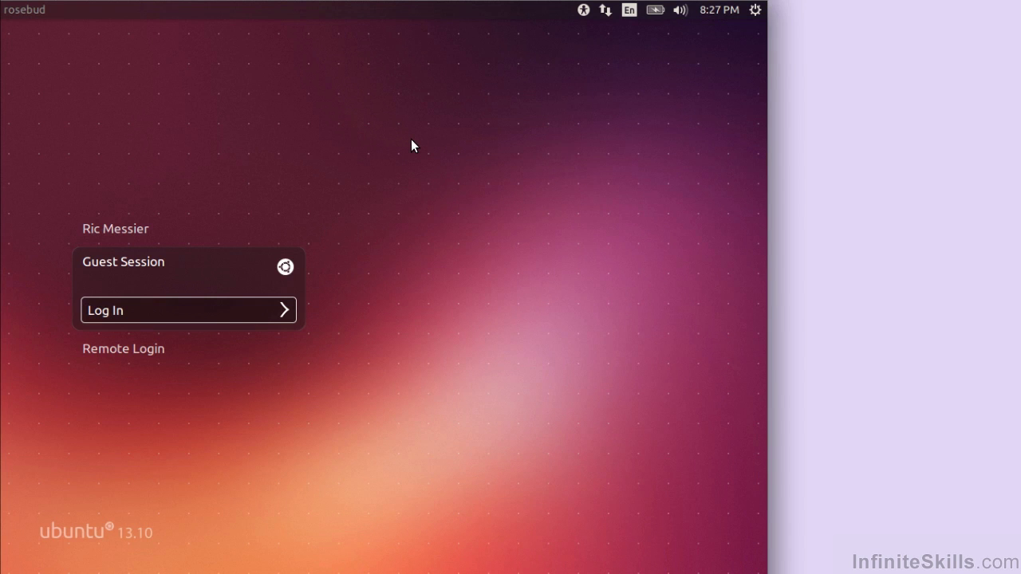
left_click(119, 228)
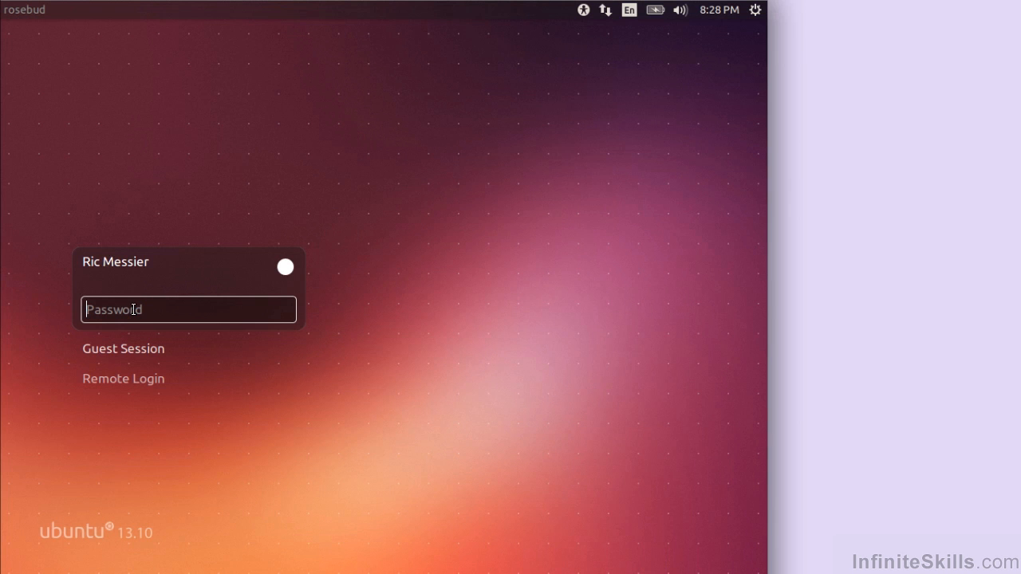
type("•••••••••")
Choose the Ubuntu (Default) session and submit the password to reach the Unity desktop
left_click(285, 267)
left_click(212, 294)
key("Return")
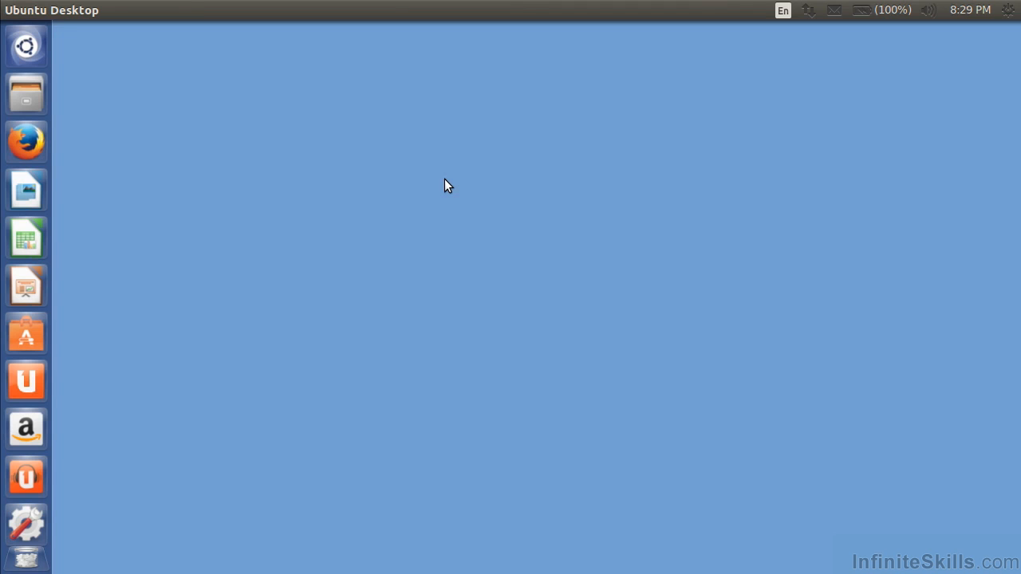